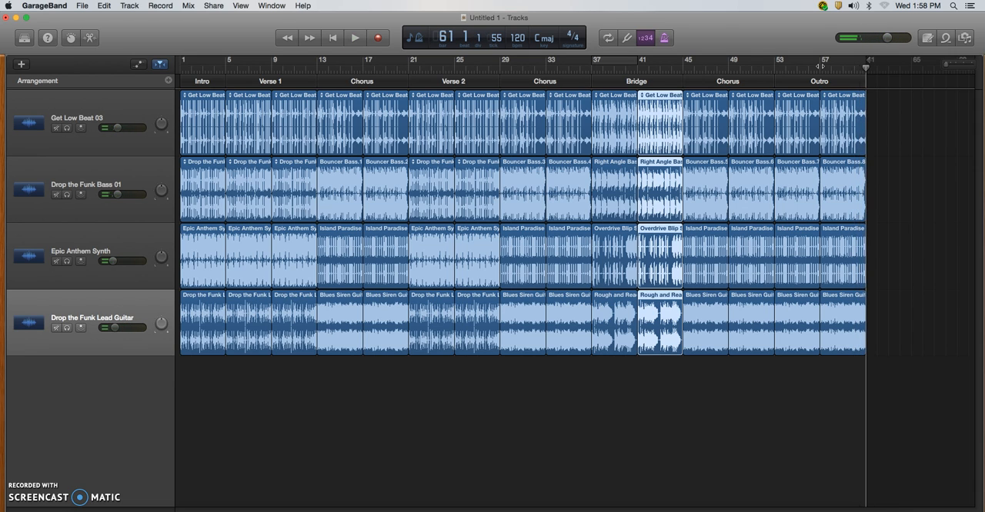
- Move the playhead to bar 57 at the Outro and apply the Fade Out command to the song
click(866, 64)
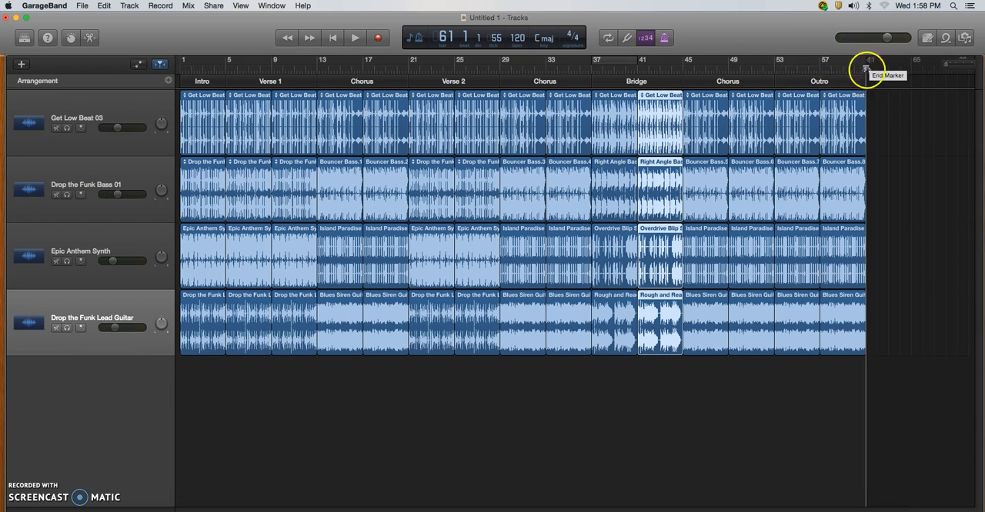
drag(865, 67, 820, 72)
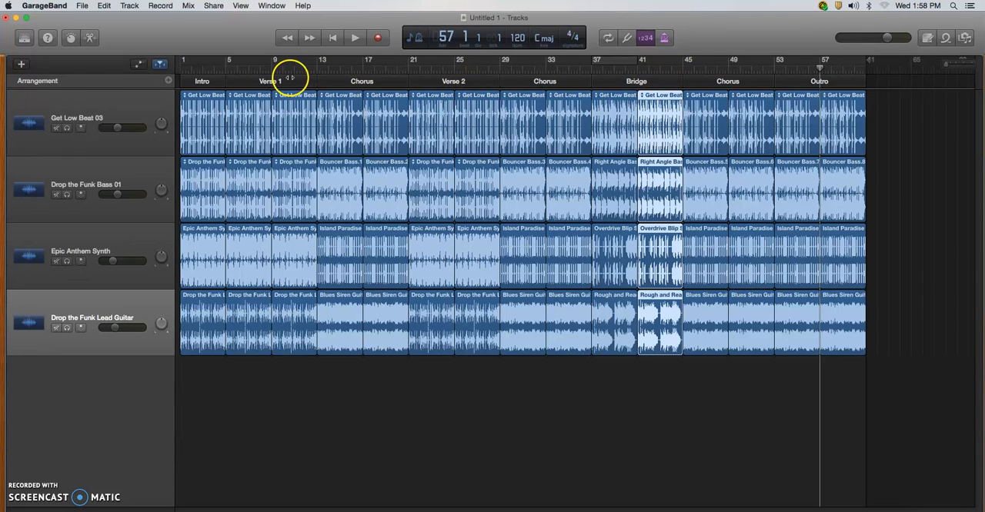
click(188, 7)
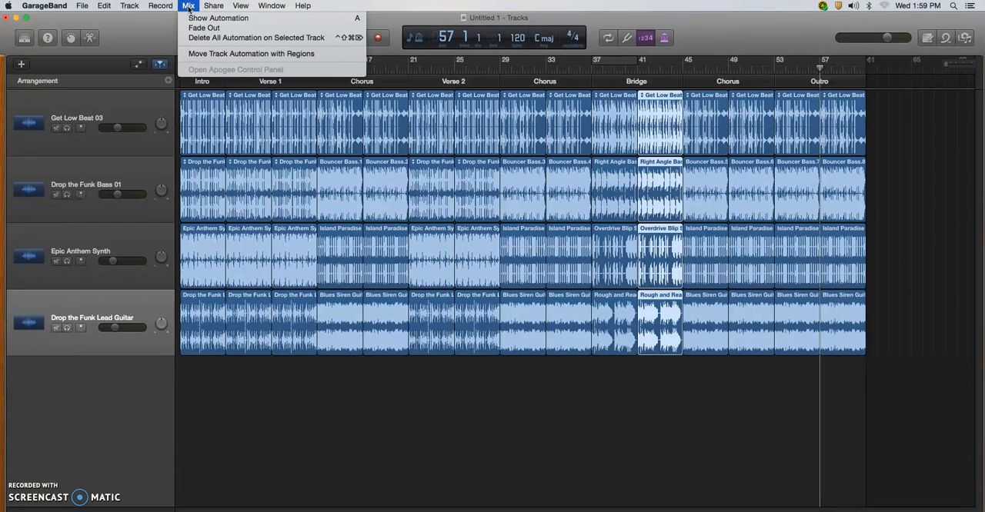
click(210, 28)
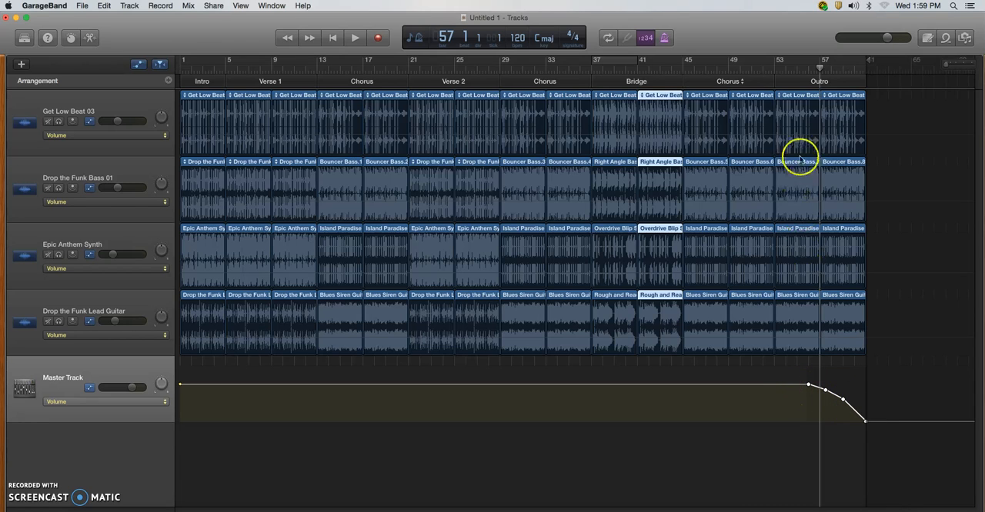
- Play the song's ending from bar 53 to hear the fade-out, and return the playhead to the beginning
click(784, 69)
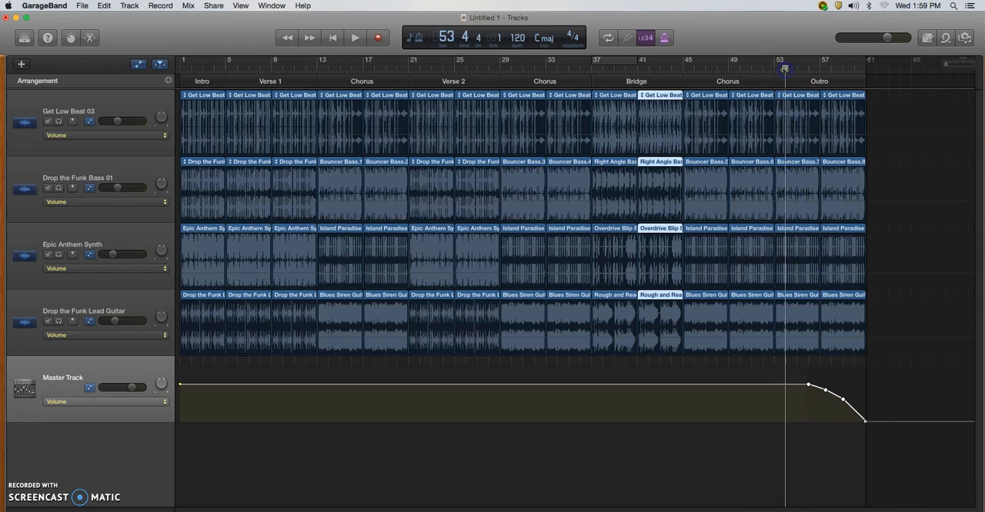
click(354, 38)
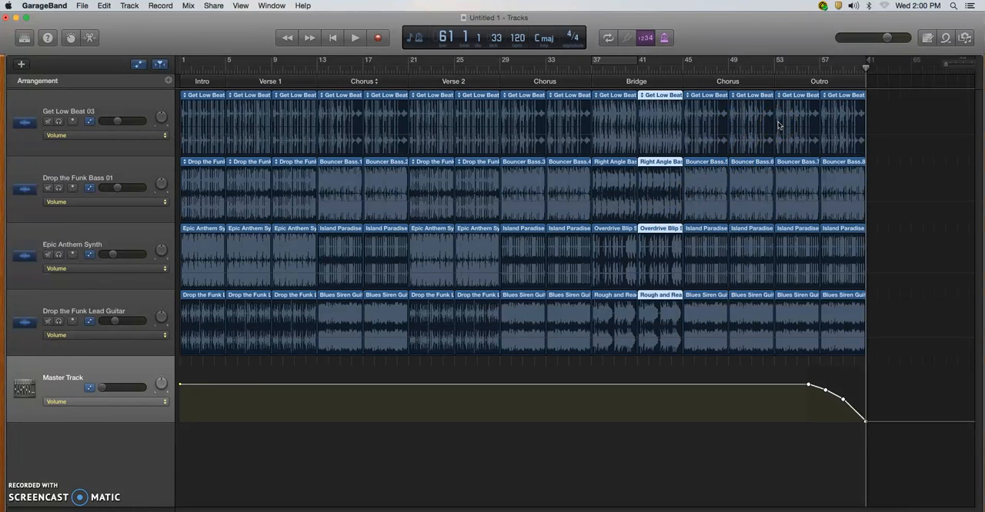
key(Return)
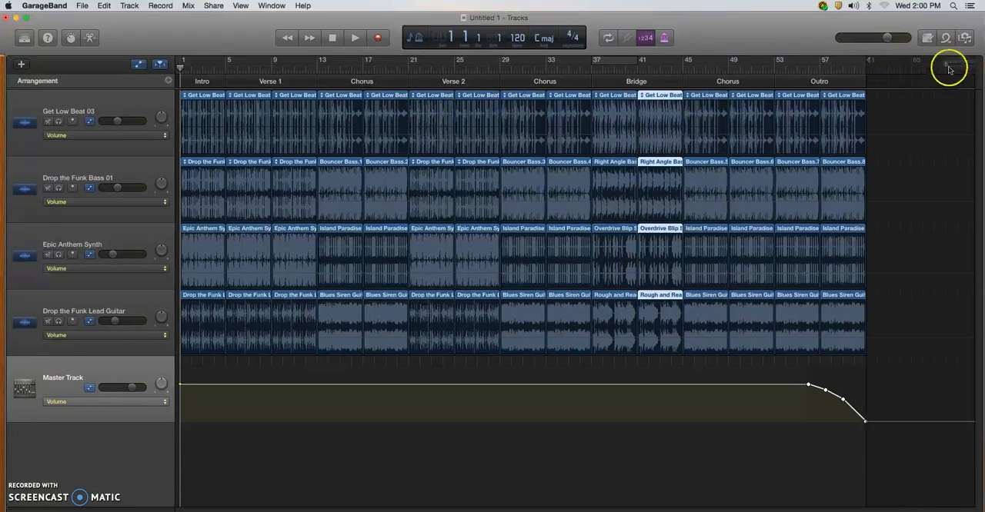
- Create a fade-in on the Master Track volume, rising from silence at bar 1 to the existing level near bar 5, and play it back
drag(946, 66, 948, 65)
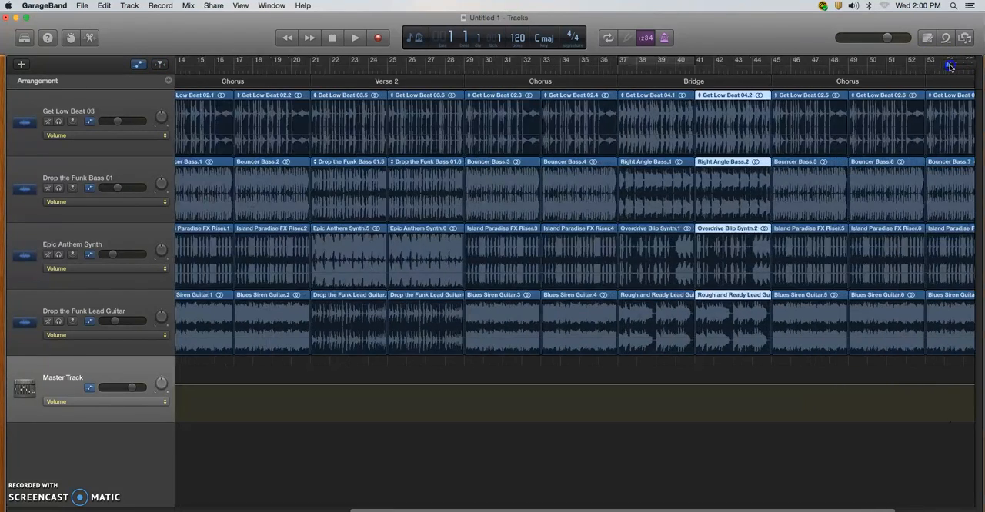
key(Return)
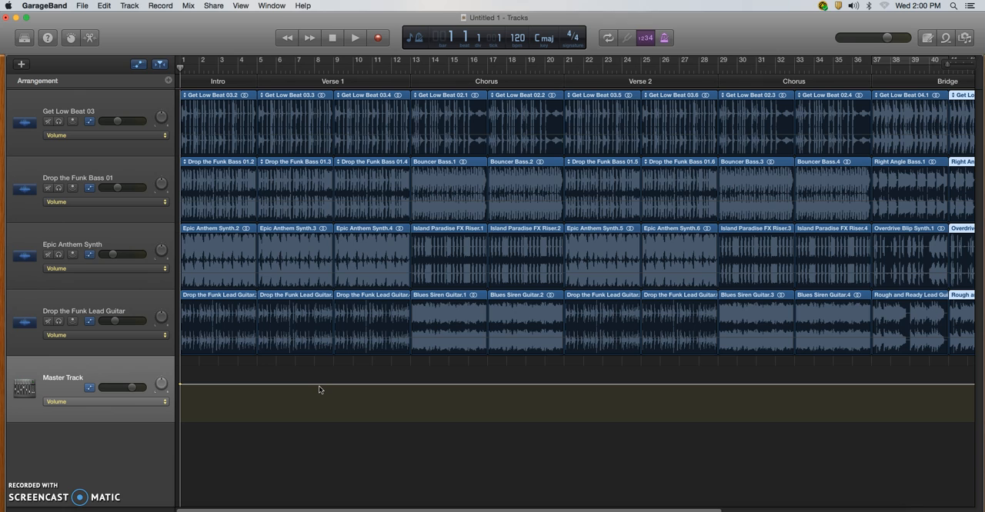
click(289, 394)
click(253, 389)
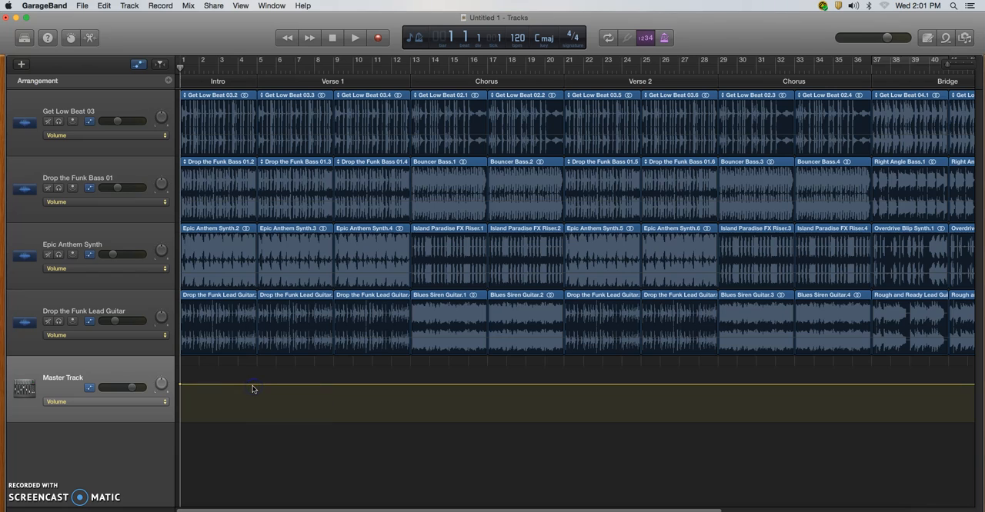
click(253, 387)
click(254, 386)
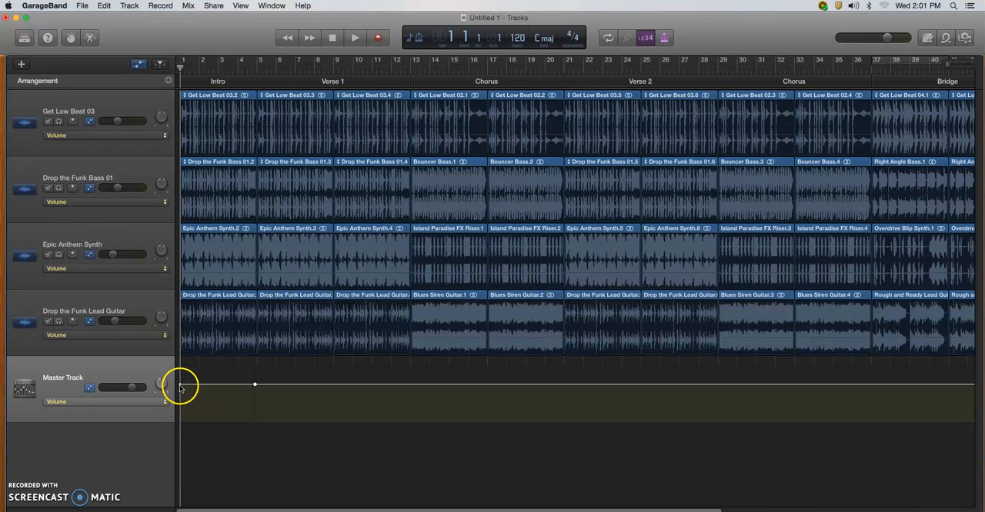
drag(180, 387, 180, 433)
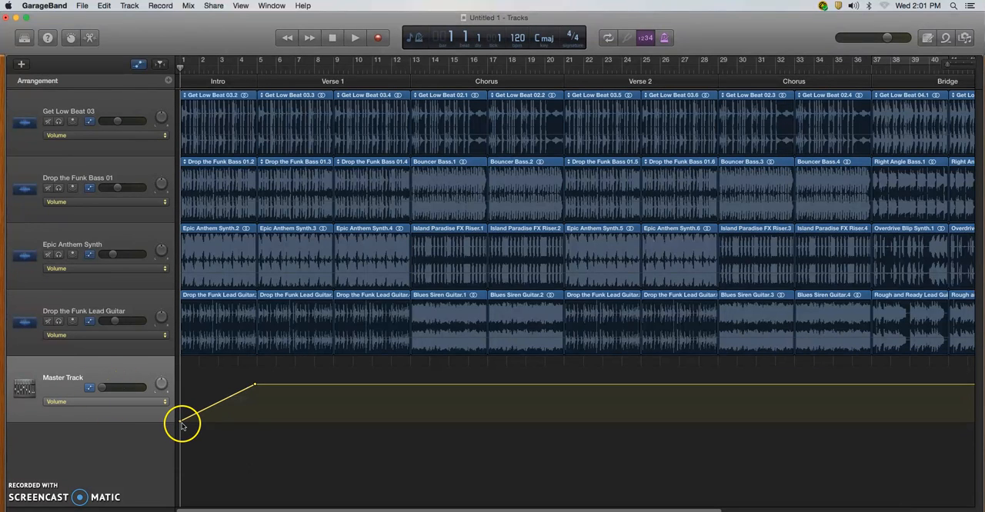
mouse_move(180, 423)
mouse_down()
mouse_move(181, 383)
mouse_move(182, 431)
mouse_up()
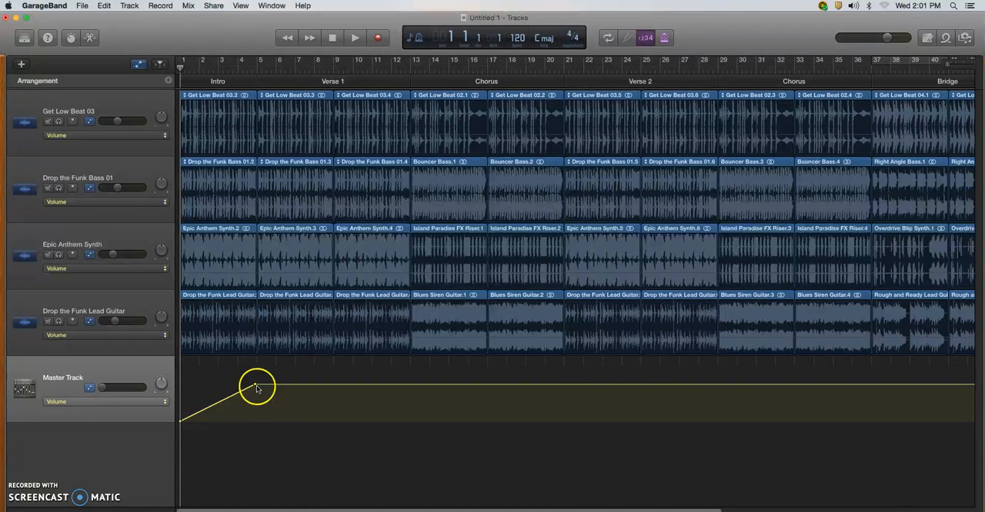
key(space)
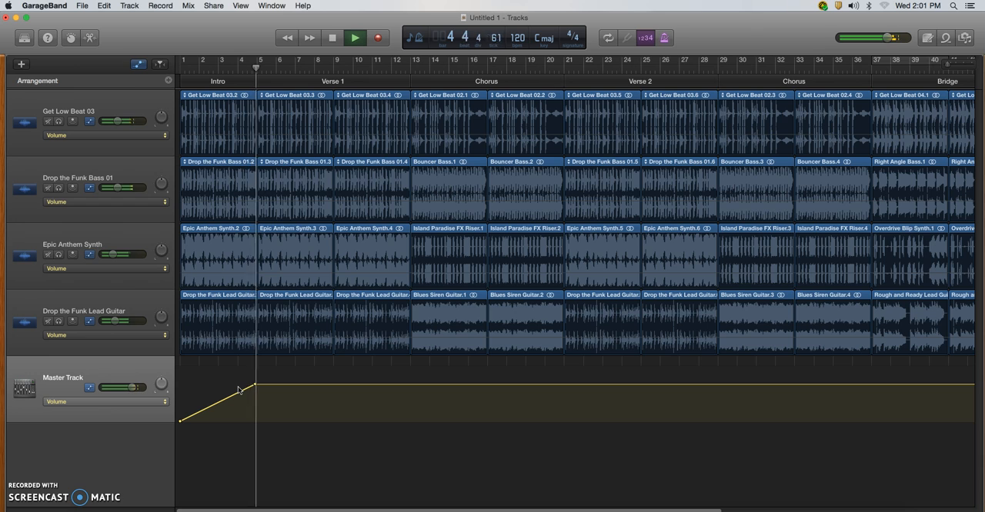
key(space)
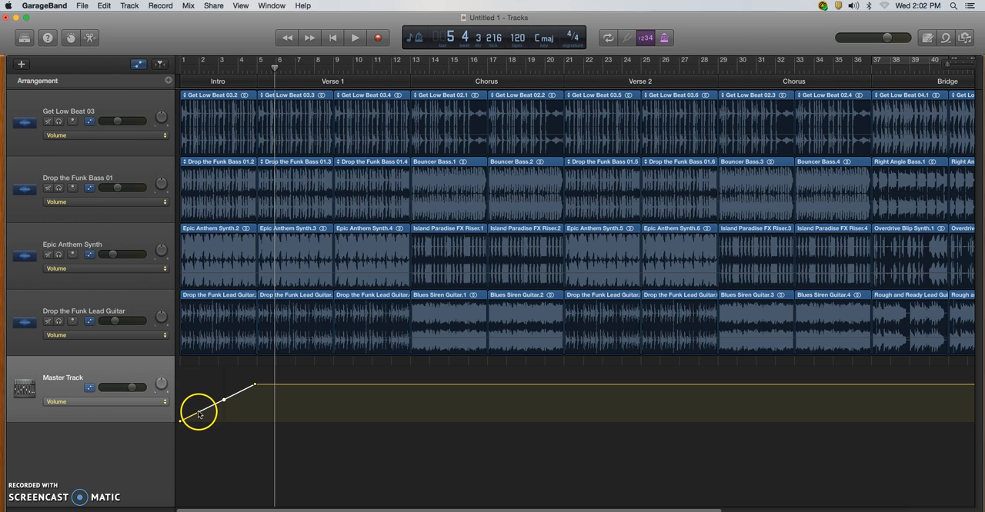
- Bow the Master Track fade-in upward with two middle points near bars 2 and 3, the second at -4.4 dB, and play it back
click(198, 415)
drag(199, 409, 222, 393)
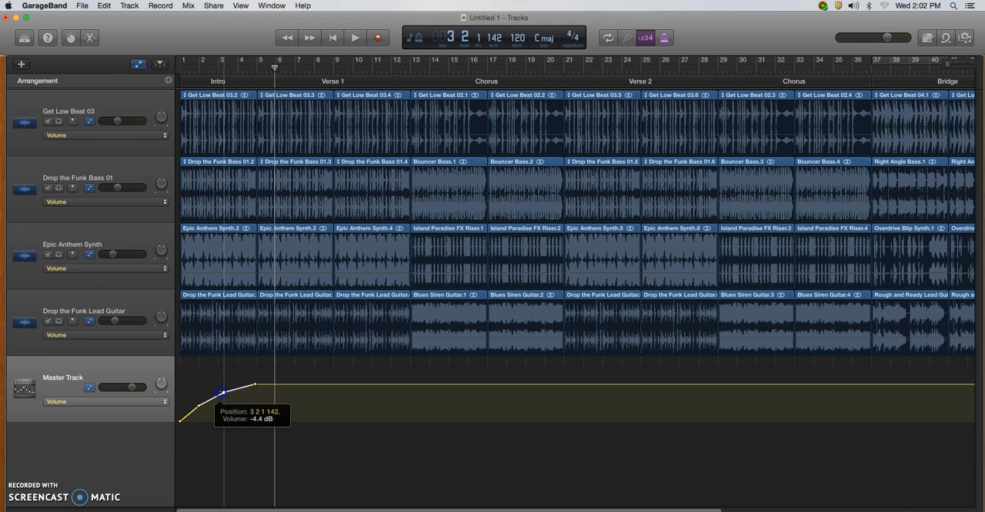
click(180, 430)
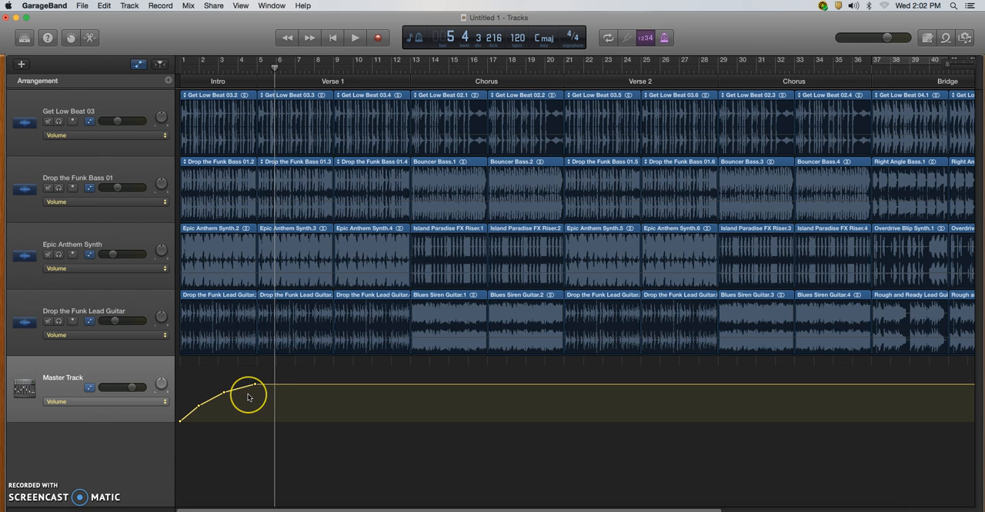
key(Return)
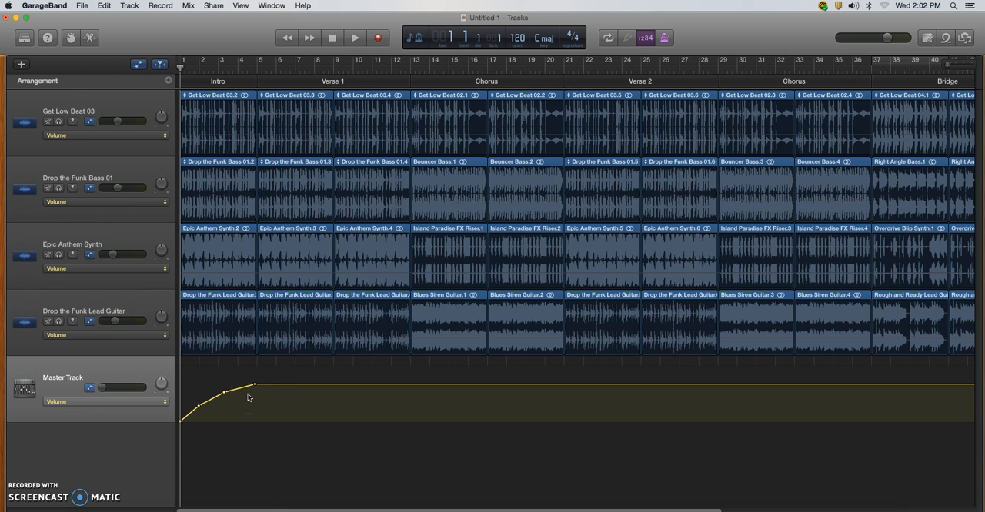
key(space)
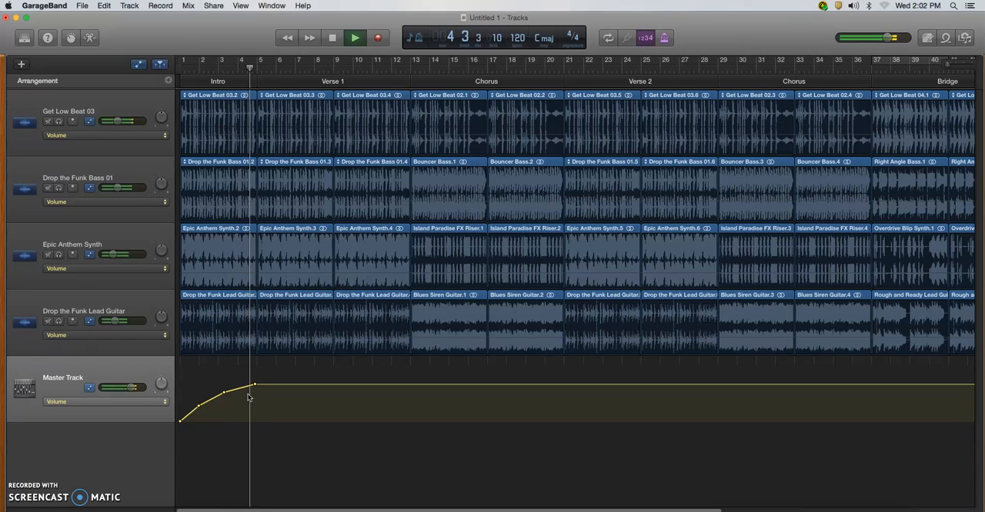
key(space)
- Try a slower-starting fade-in by lowering its two middle points so the curve bows downward, and play it from the beginning
click(216, 410)
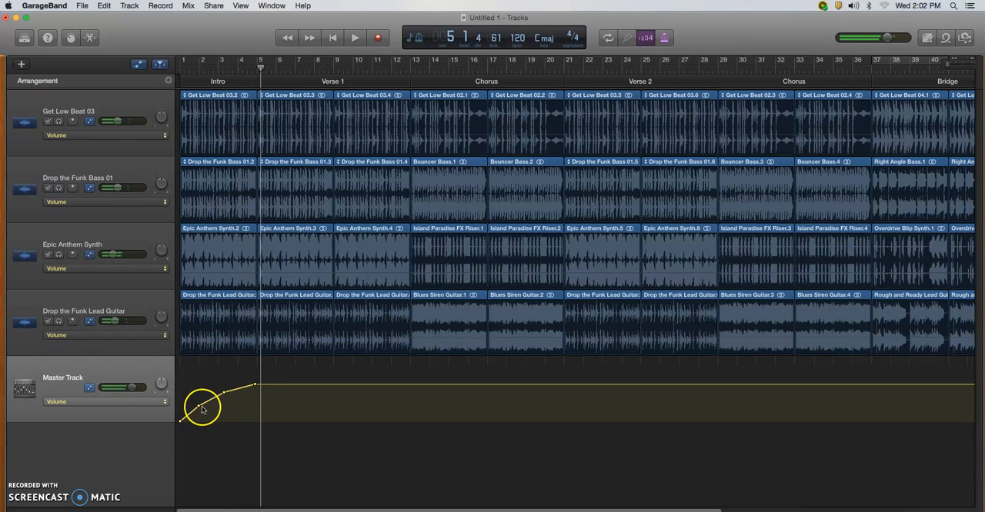
mouse_move(199, 408)
mouse_down()
mouse_move(239, 401)
mouse_move(209, 413)
mouse_up()
click(221, 396)
click(204, 414)
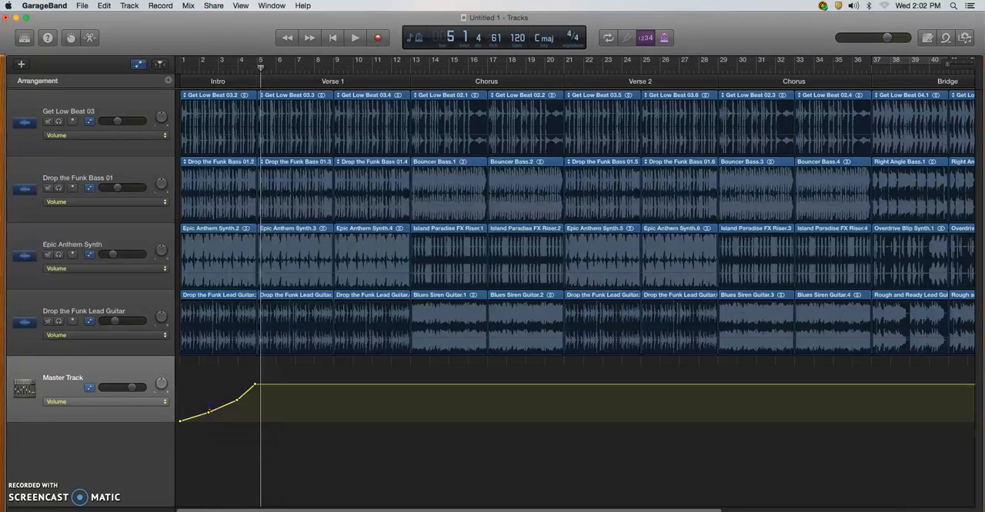
key(Return)
key(space)
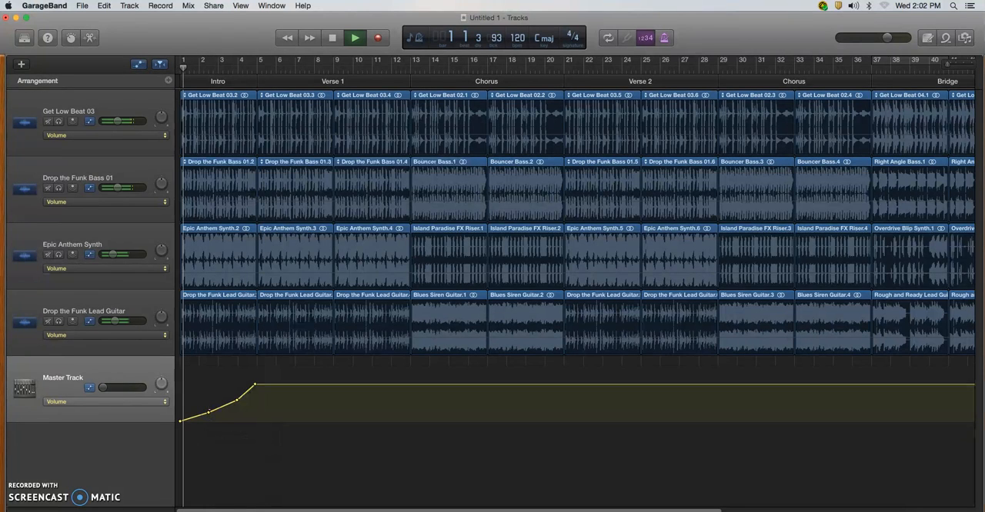
key(space)
- Move the two middle fade-in points back up near bars 2 and 3 so the curve bows upward
click(212, 420)
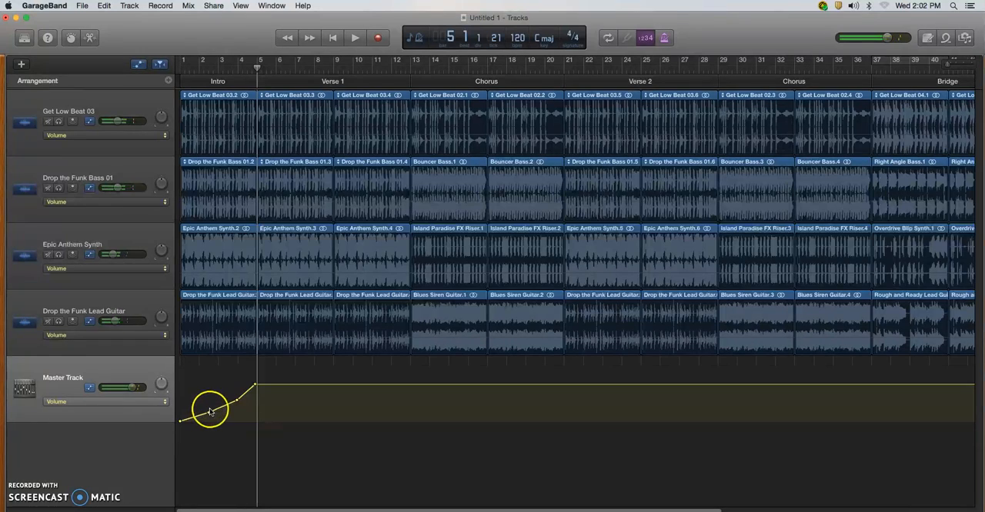
mouse_move(208, 414)
mouse_down()
mouse_move(198, 405)
mouse_move(225, 392)
mouse_move(197, 402)
mouse_up()
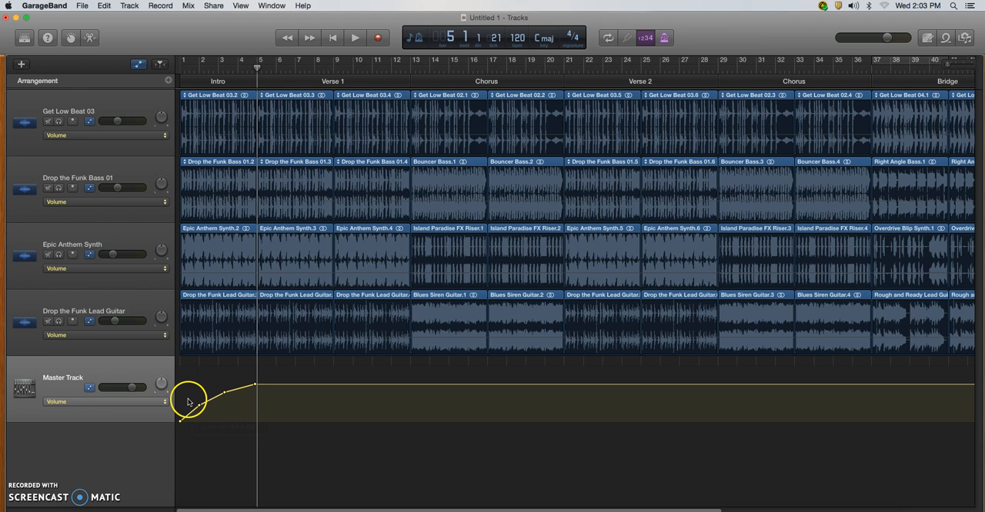
click(190, 6)
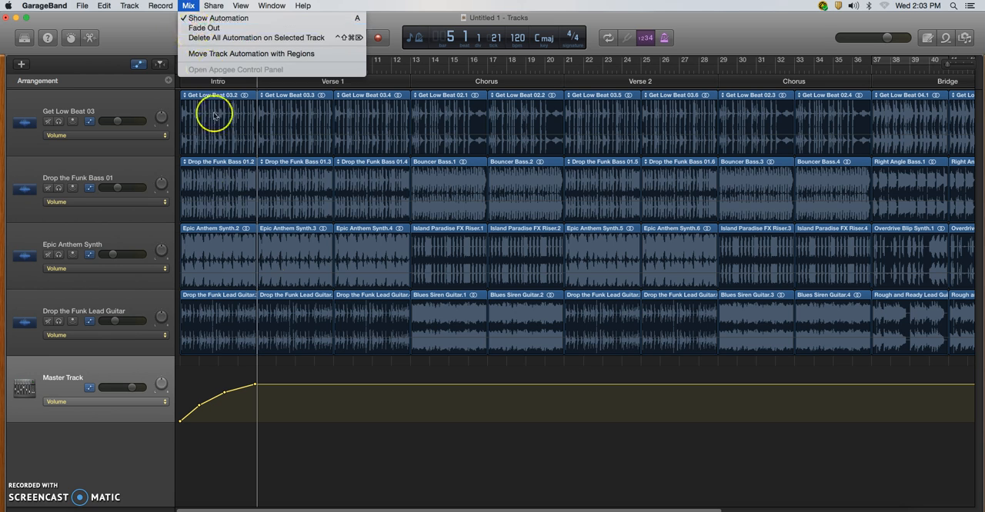
click(340, 373)
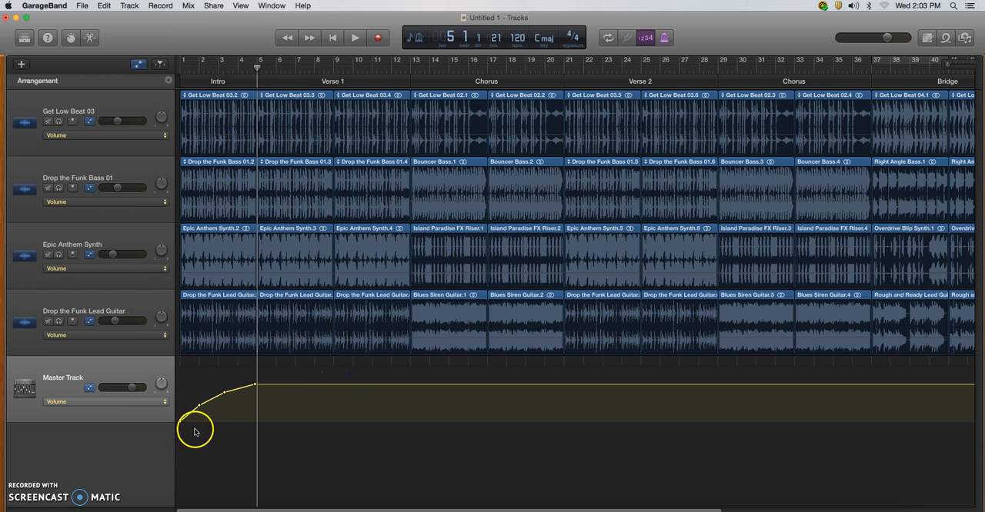